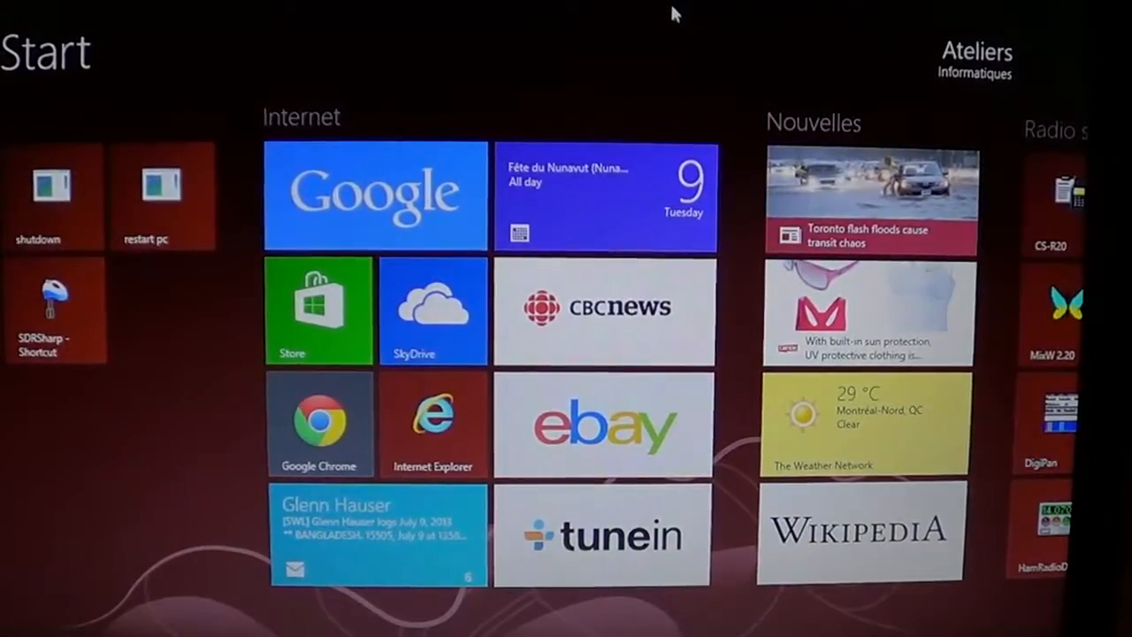
Step: Switch from the desktop back to the Windows 8 Start screen with the Windows key
{"action": "key", "text": "super"}
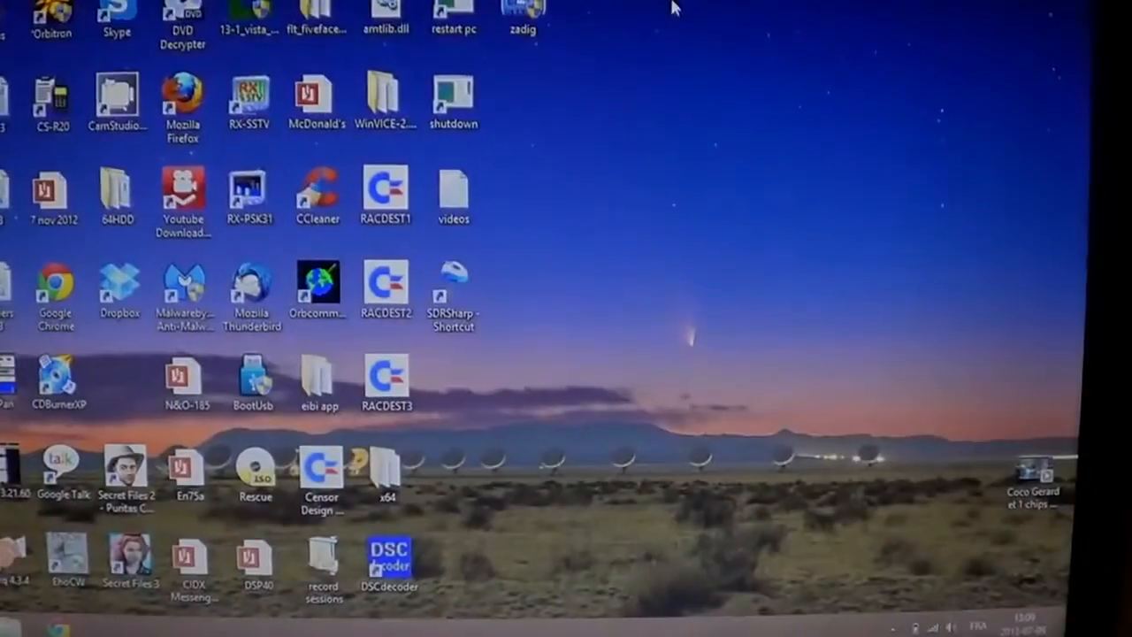
{"action": "key", "text": "super"}
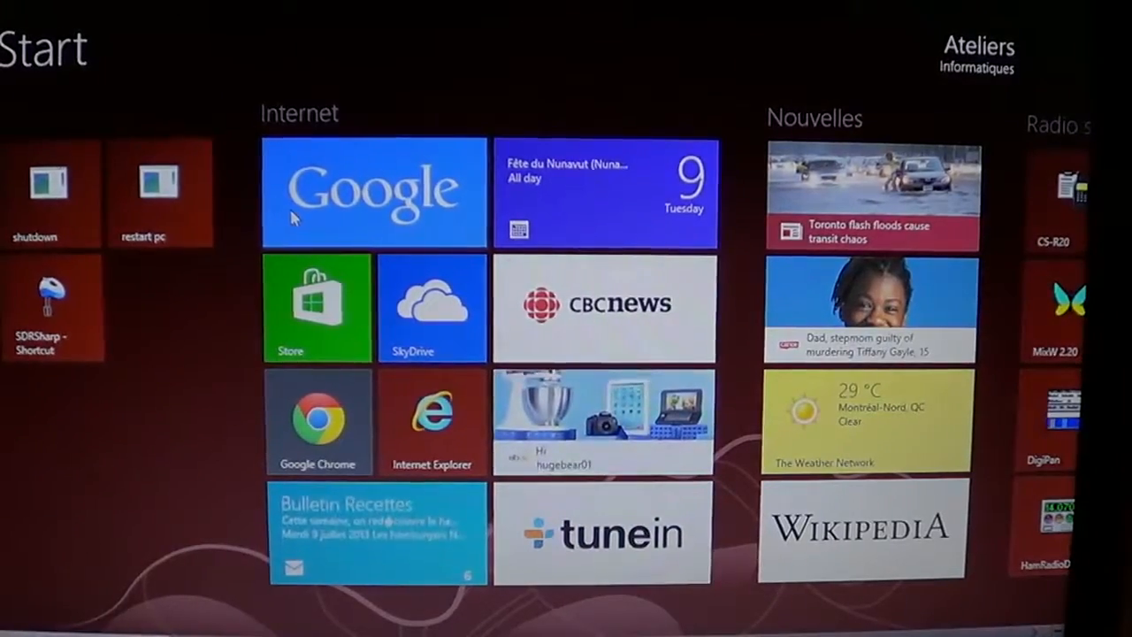
{"action": "scroll", "coordinate": [289, 206], "scroll_direction": "down", "scroll_amount": 5}
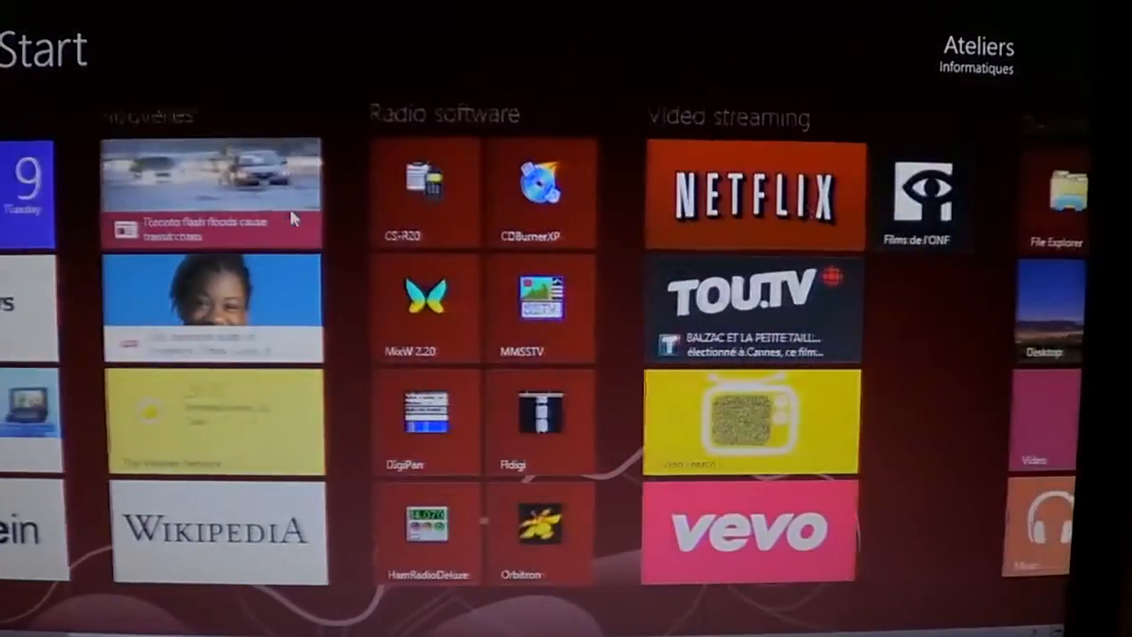
{"action": "scroll", "coordinate": [293, 217], "scroll_direction": "down", "scroll_amount": 5}
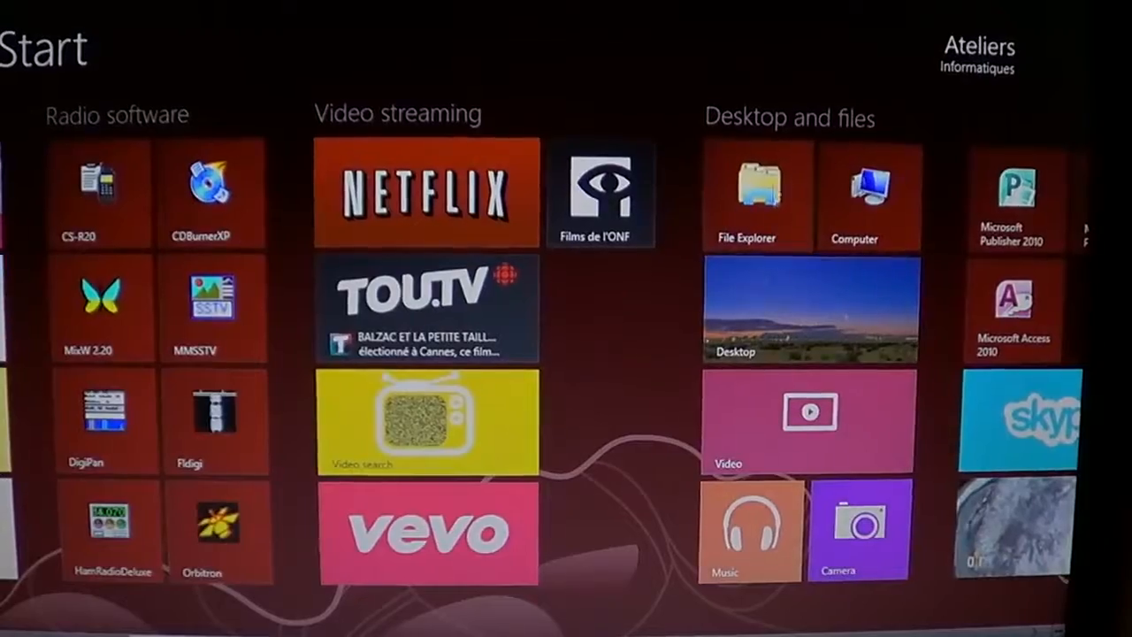
Step: Launch File Explorer, view the Pictures library, then close the window to show the desktop
{"action": "left_click", "coordinate": [747, 199]}
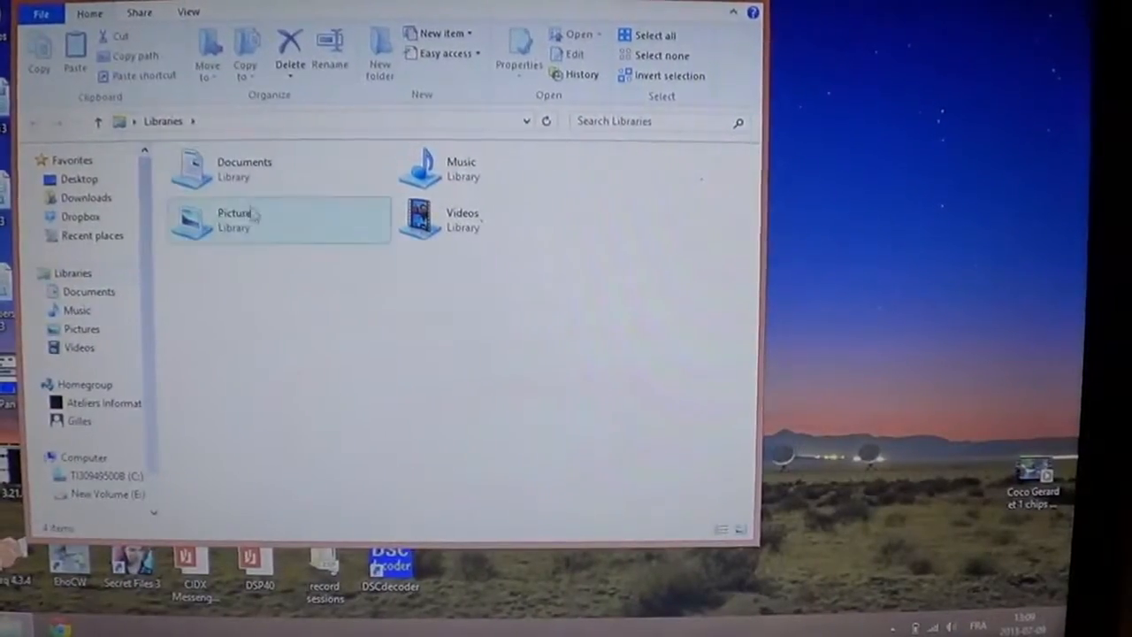
{"action": "double_click", "coordinate": [253, 213]}
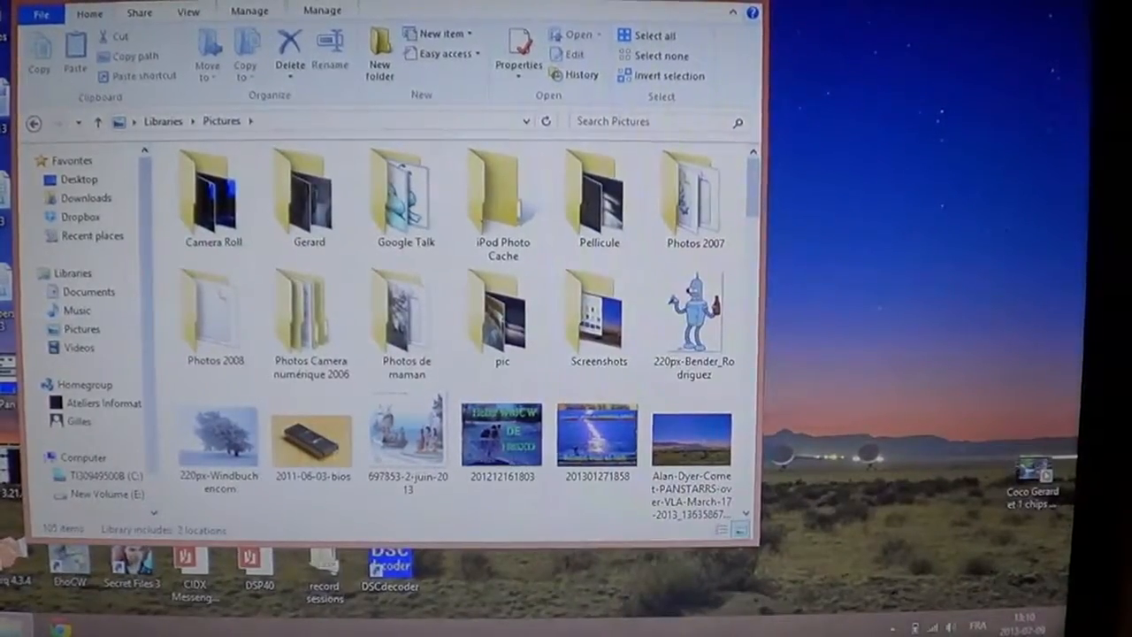
{"action": "key", "text": "alt+F4"}
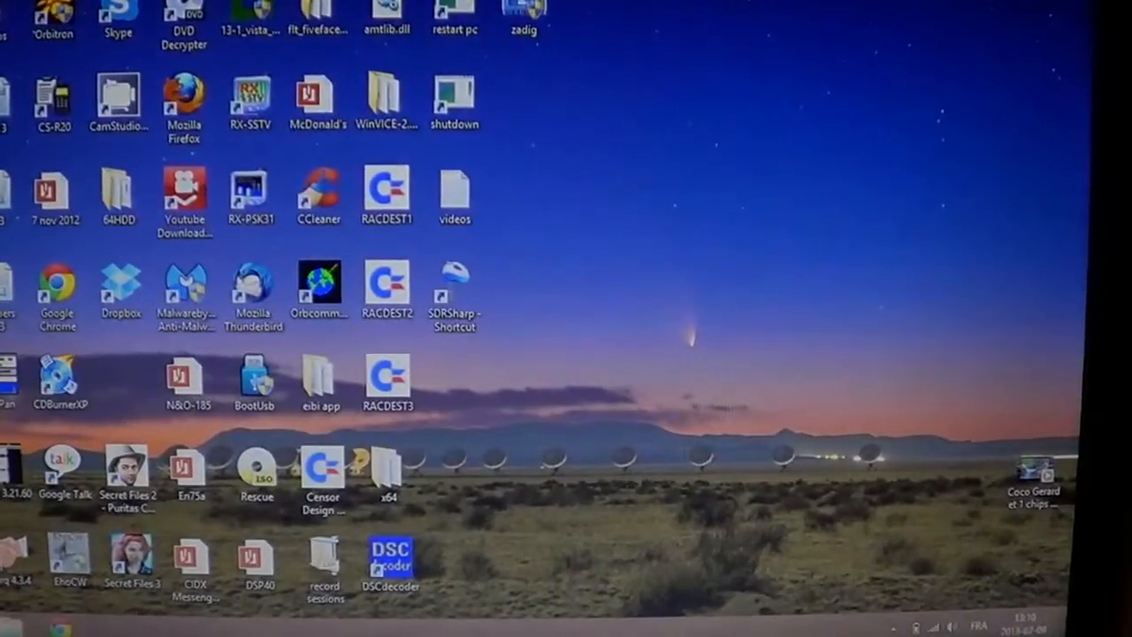
Step: Bring up the Start screen again from the desktop
{"action": "key", "text": "super"}
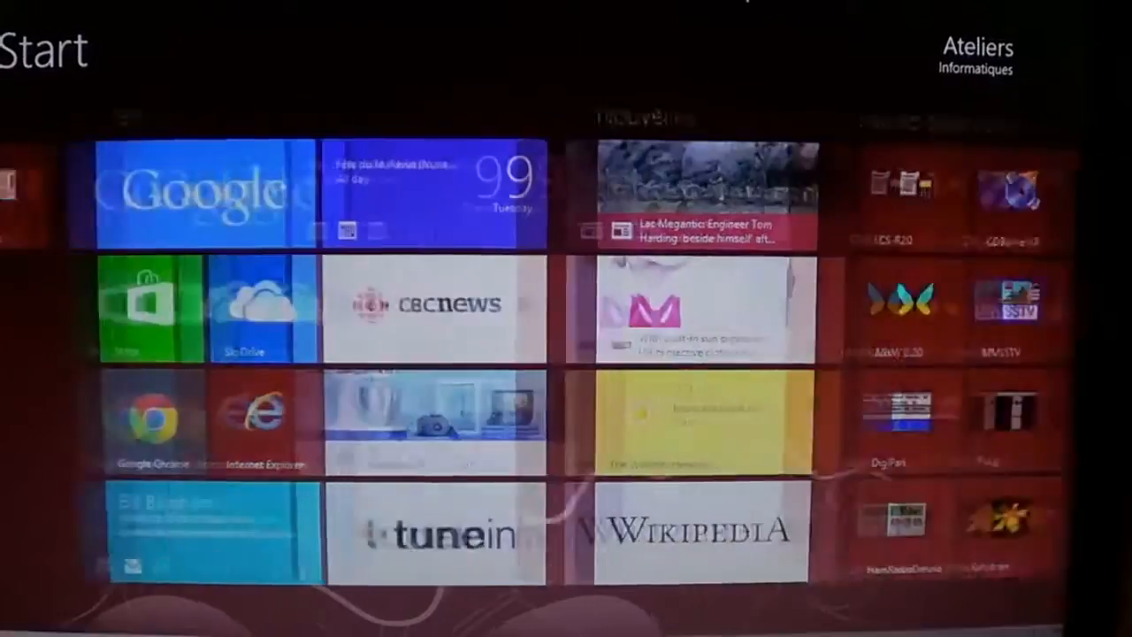
{"action": "scroll", "coordinate": [566, 354], "scroll_direction": "down", "scroll_amount": 5}
Step: Launch File Explorer, browse Pictures > Screenshots and select Screenshot (2)
{"action": "left_click", "coordinate": [654, 202]}
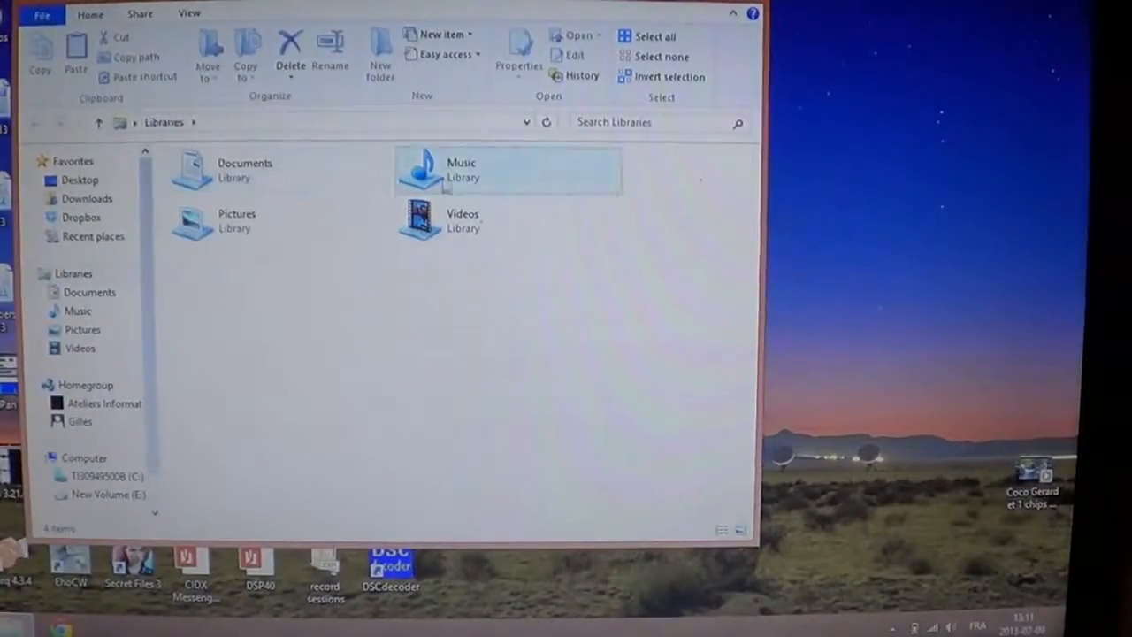
{"action": "double_click", "coordinate": [230, 221]}
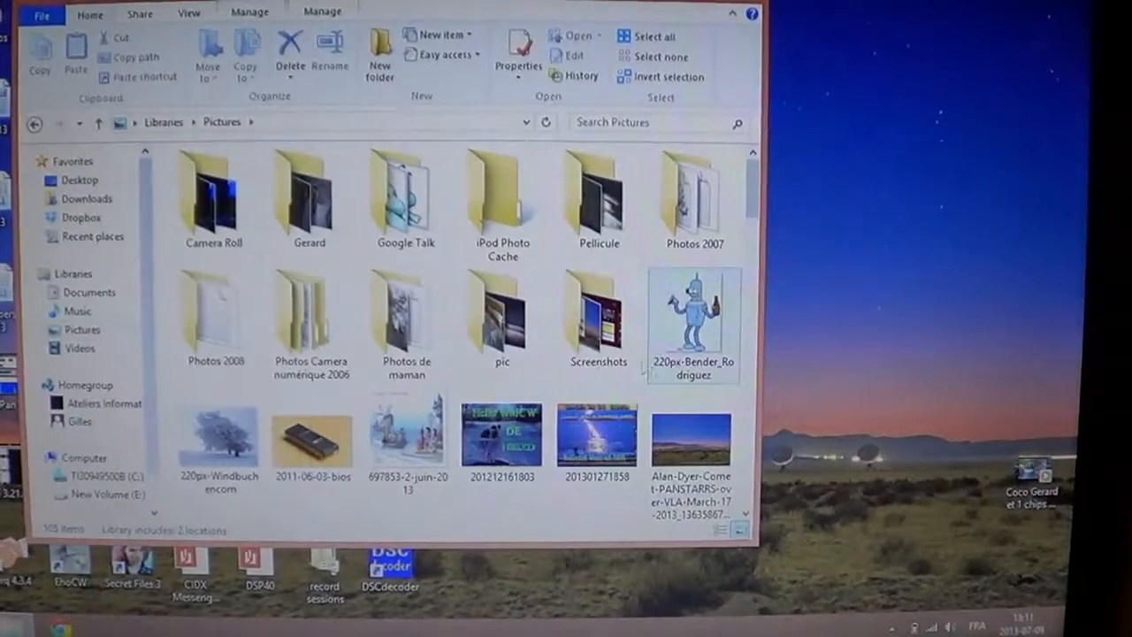
{"action": "double_click", "coordinate": [599, 323]}
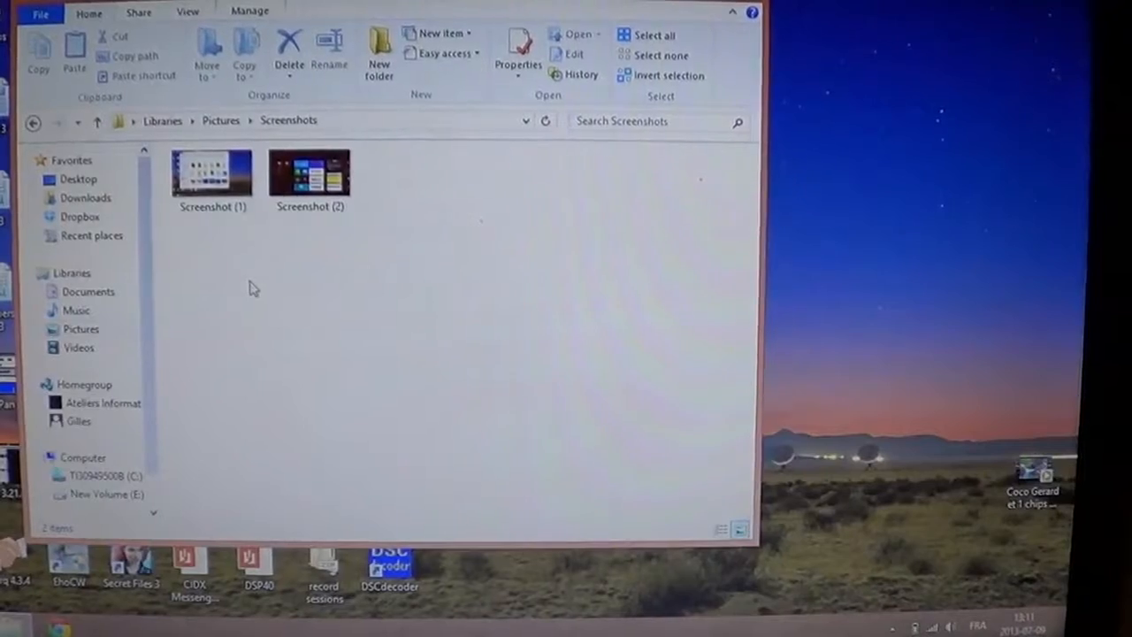
{"action": "left_click", "coordinate": [334, 168]}
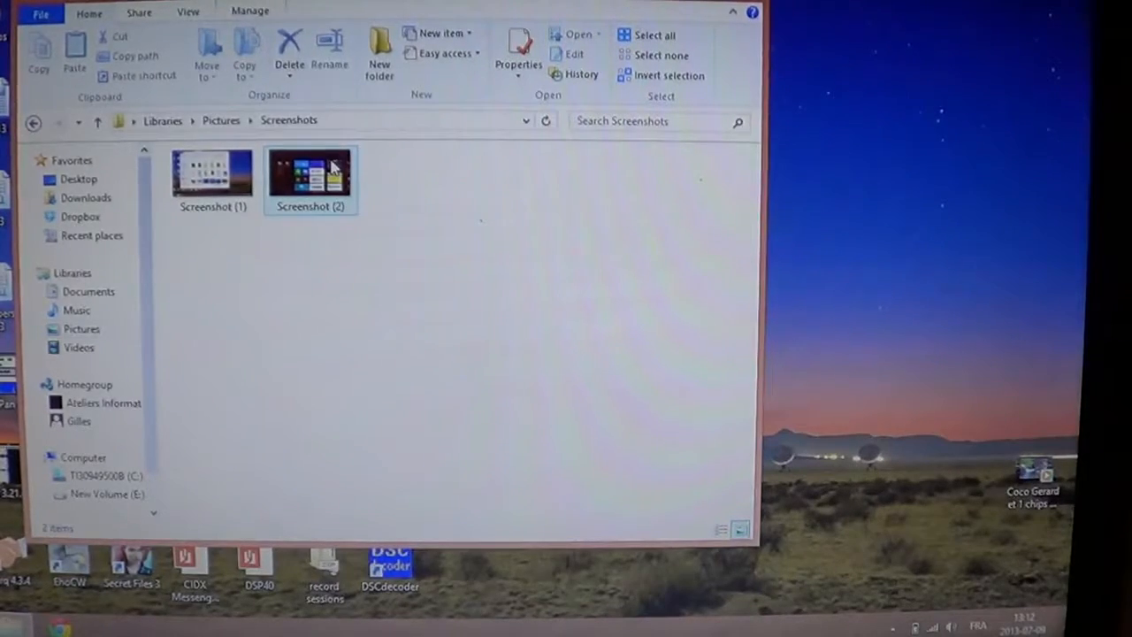
Step: Leave the Screenshots folder and return to the Start screen
{"action": "key", "text": "super"}
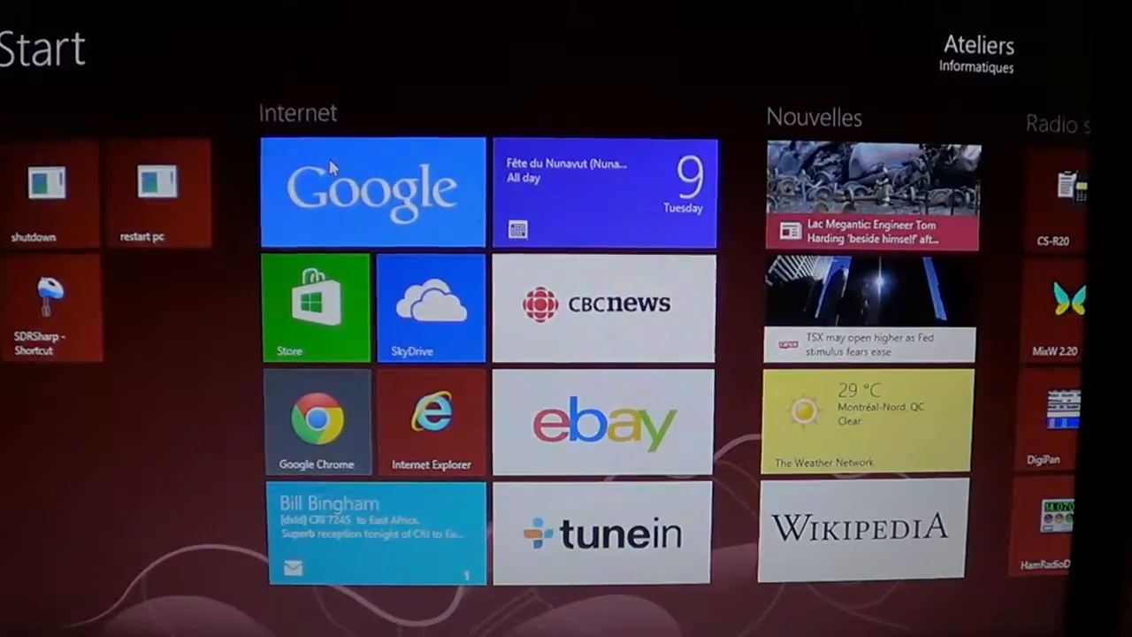
{"action": "scroll", "coordinate": [331, 166], "scroll_direction": "down", "scroll_amount": 5}
{"action": "scroll", "coordinate": [331, 167], "scroll_direction": "down", "scroll_amount": 4}
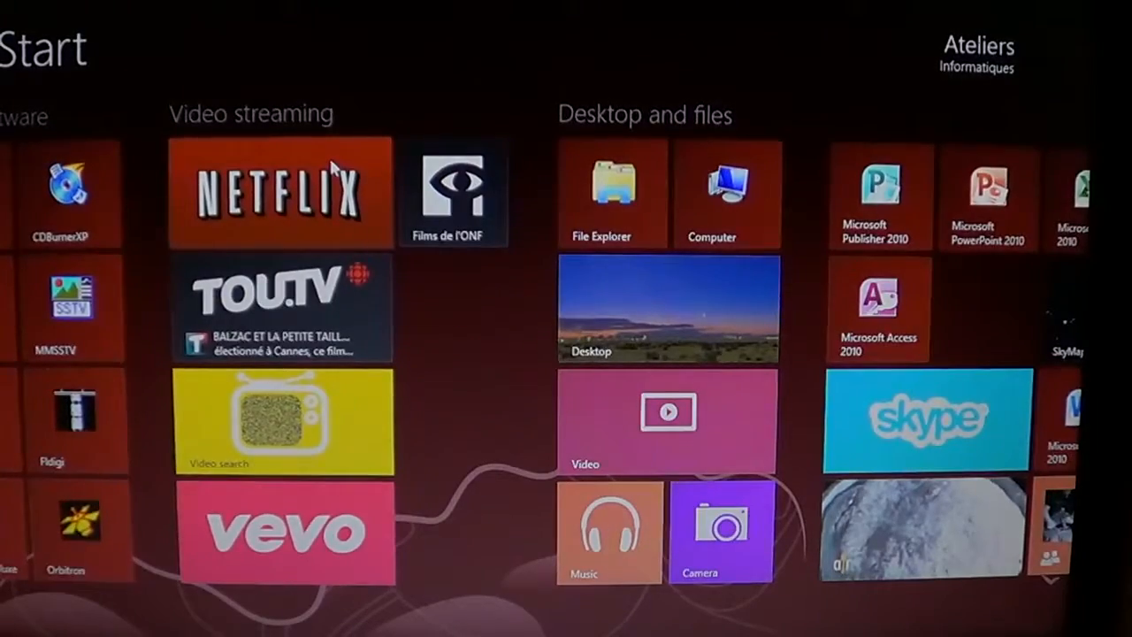
{"action": "scroll", "coordinate": [333, 168], "scroll_direction": "down", "scroll_amount": 5}
{"action": "scroll", "coordinate": [334, 168], "scroll_direction": "down", "scroll_amount": 5}
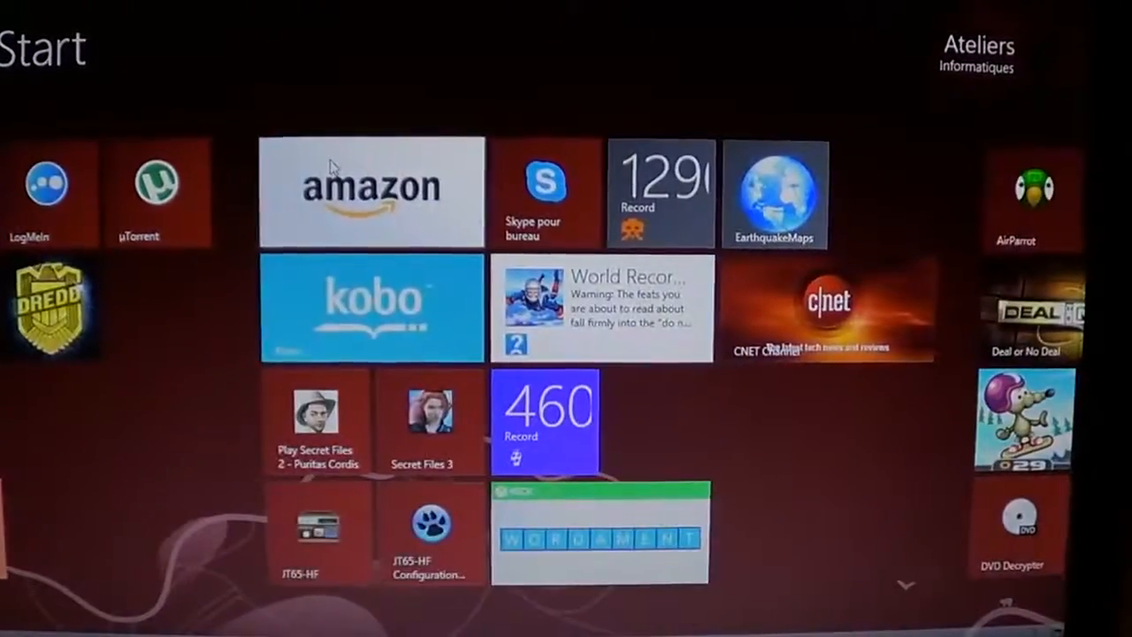